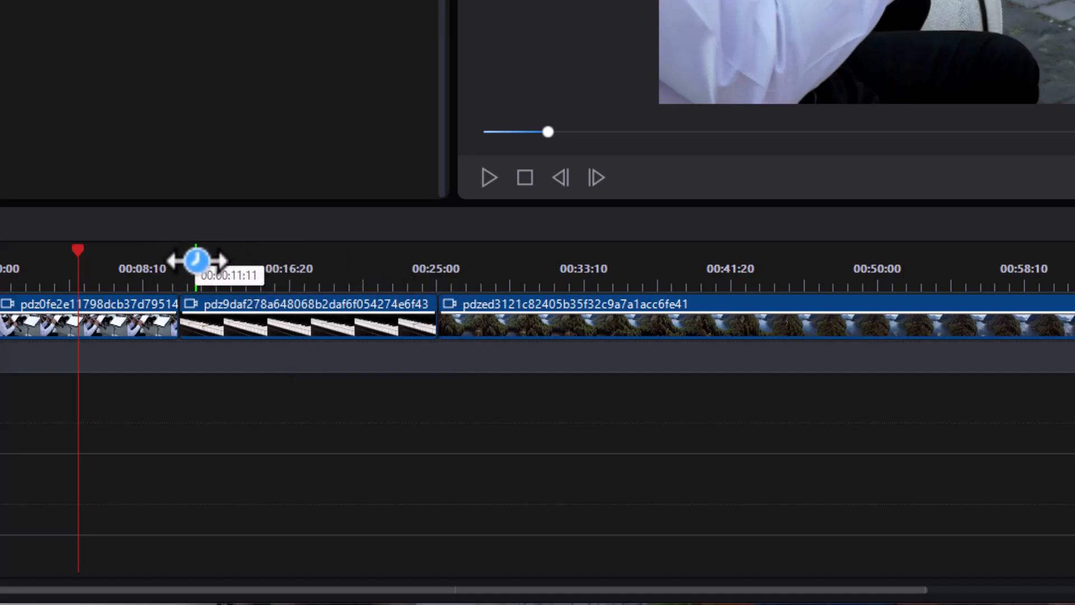
Add timeline markers at about 12.5 seconds and 1:12, plus a clip marker at about 29 seconds on the forest lake clip.
click(217, 261)
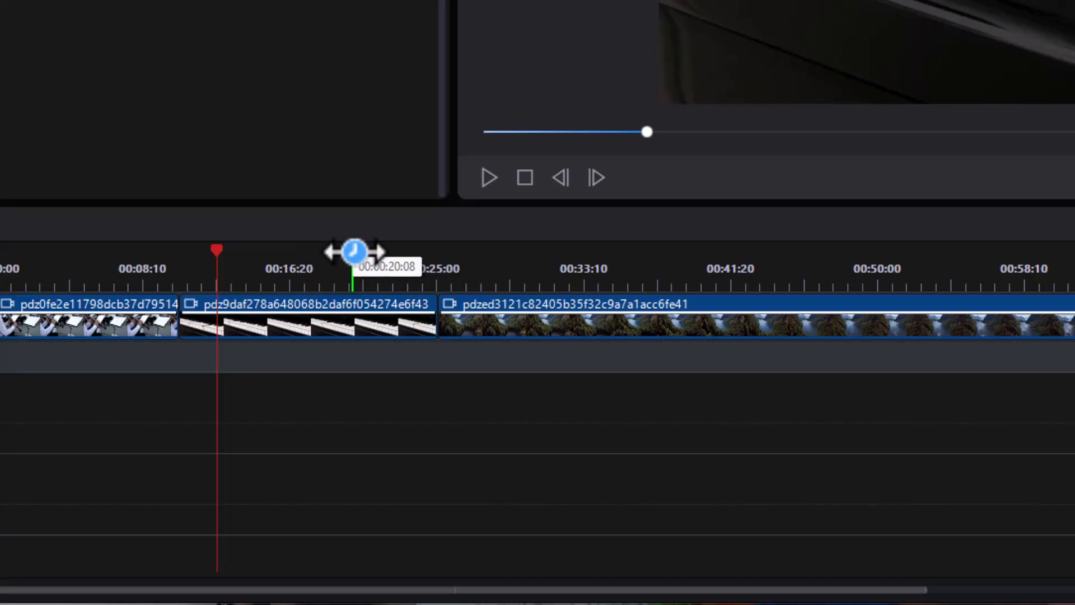
key(m)
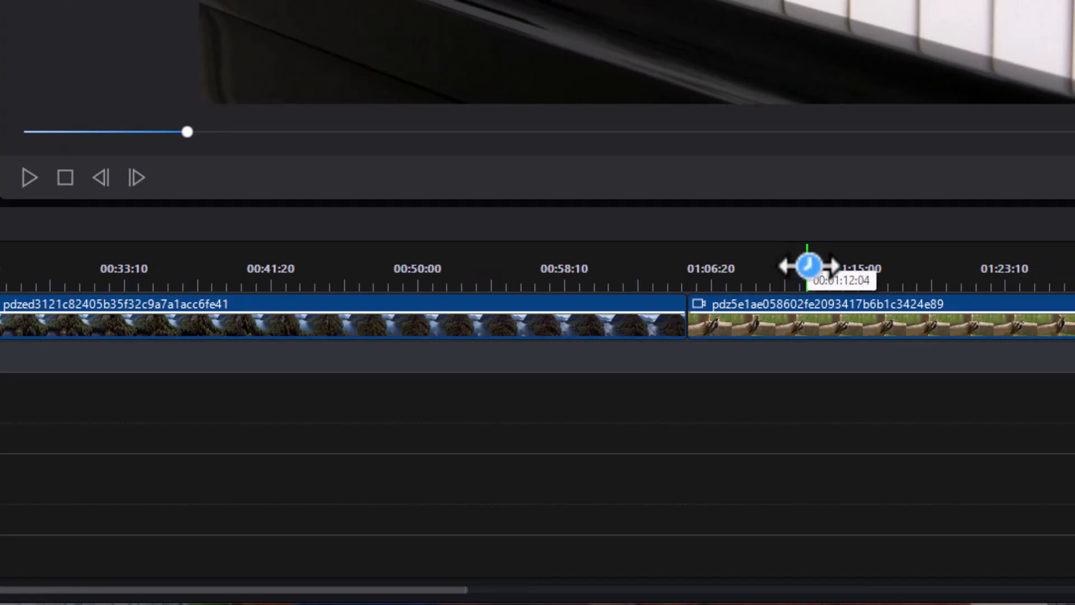
click(806, 265)
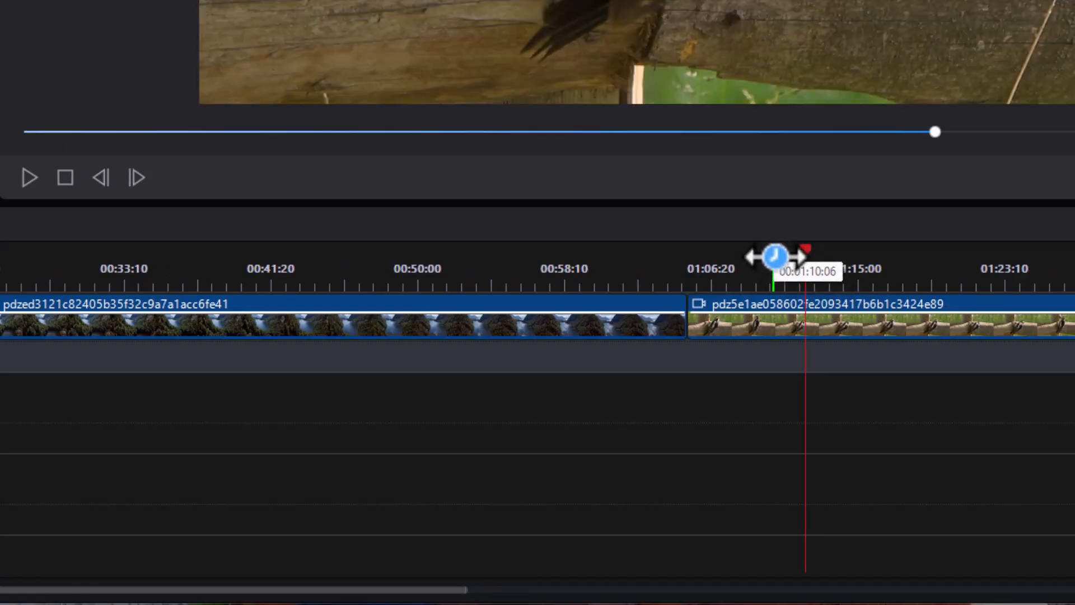
key(m)
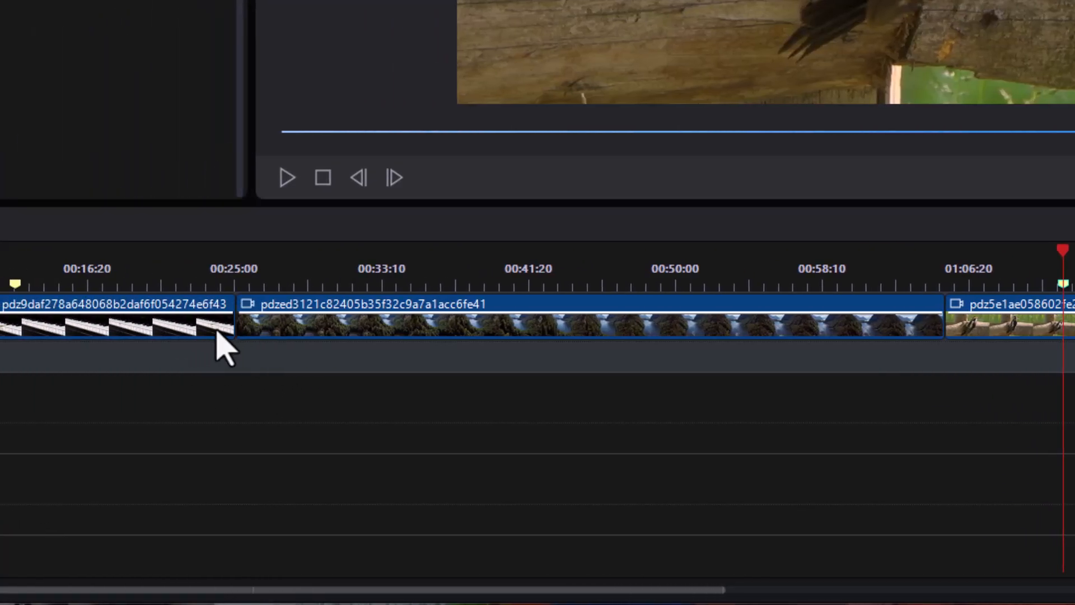
click(296, 325)
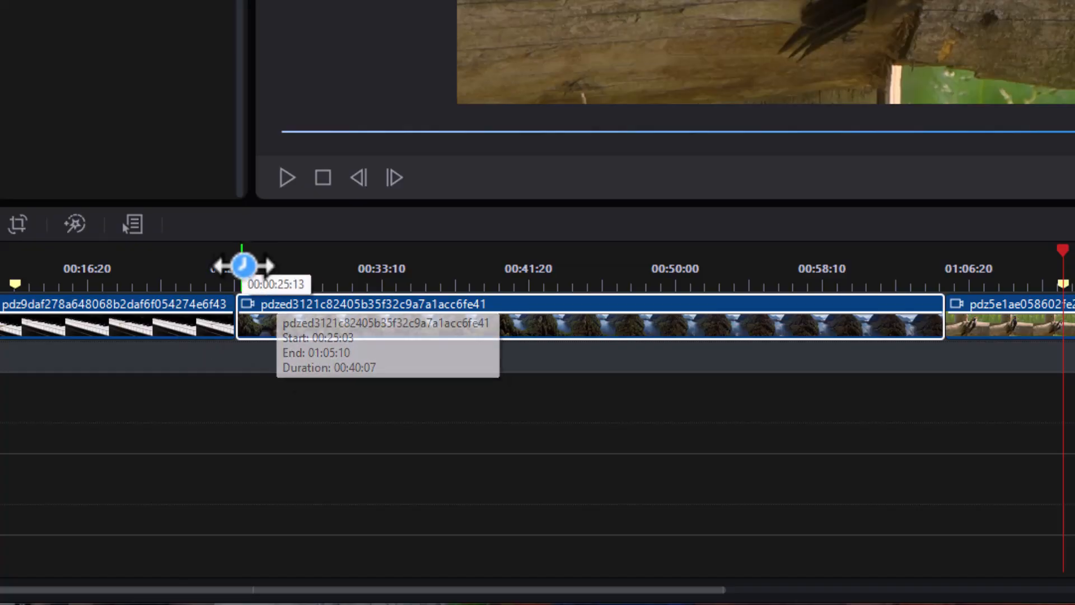
click(305, 260)
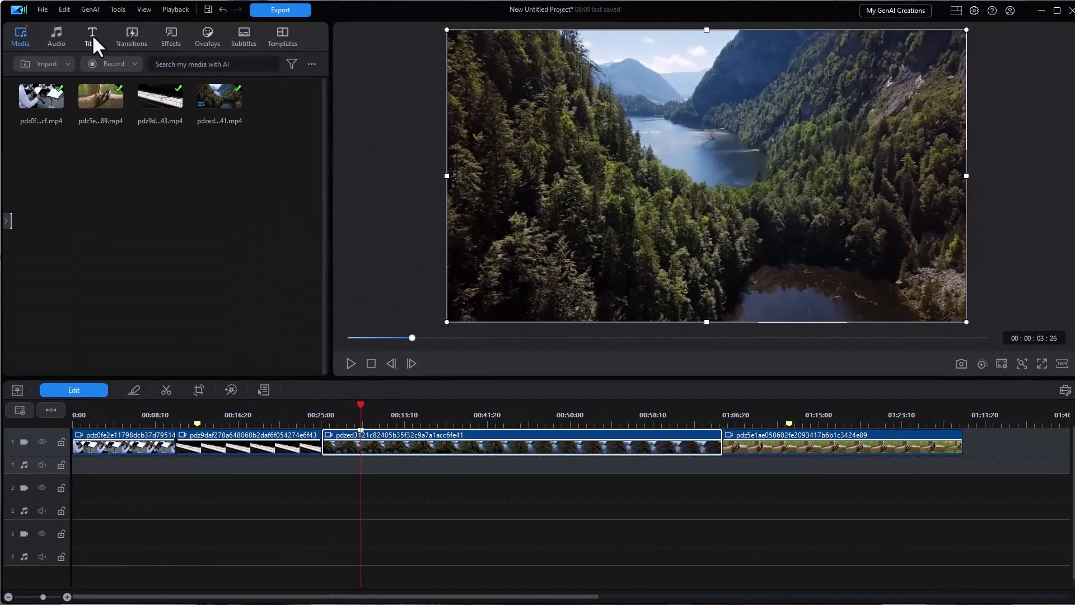
Place the Default title on track 2 at the first timeline marker and extend its end to the second timeline marker using Trim Only.
click(91, 41)
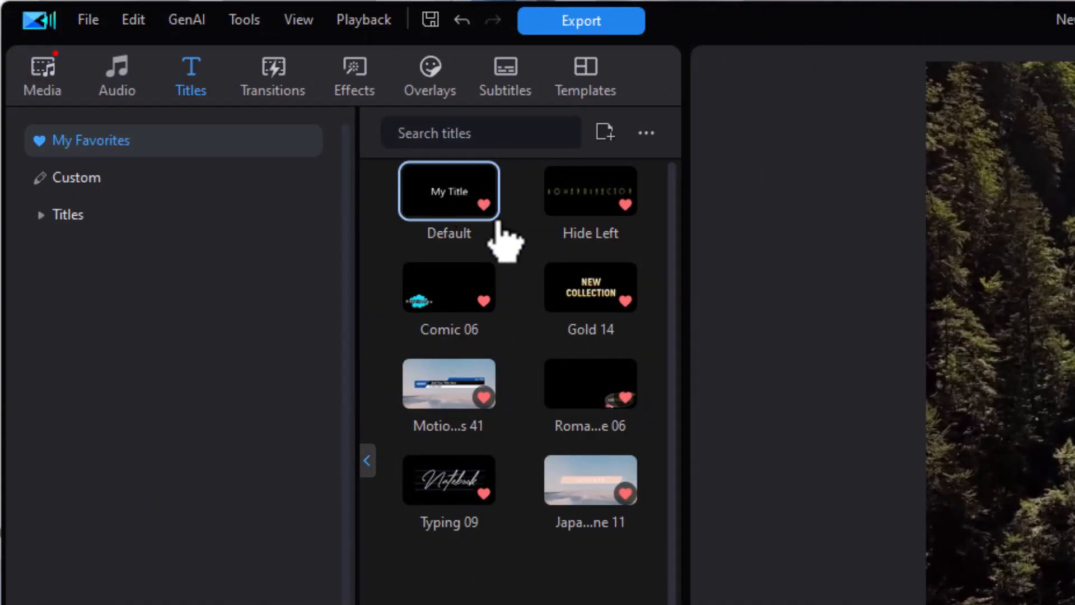
drag(459, 221, 33, 475)
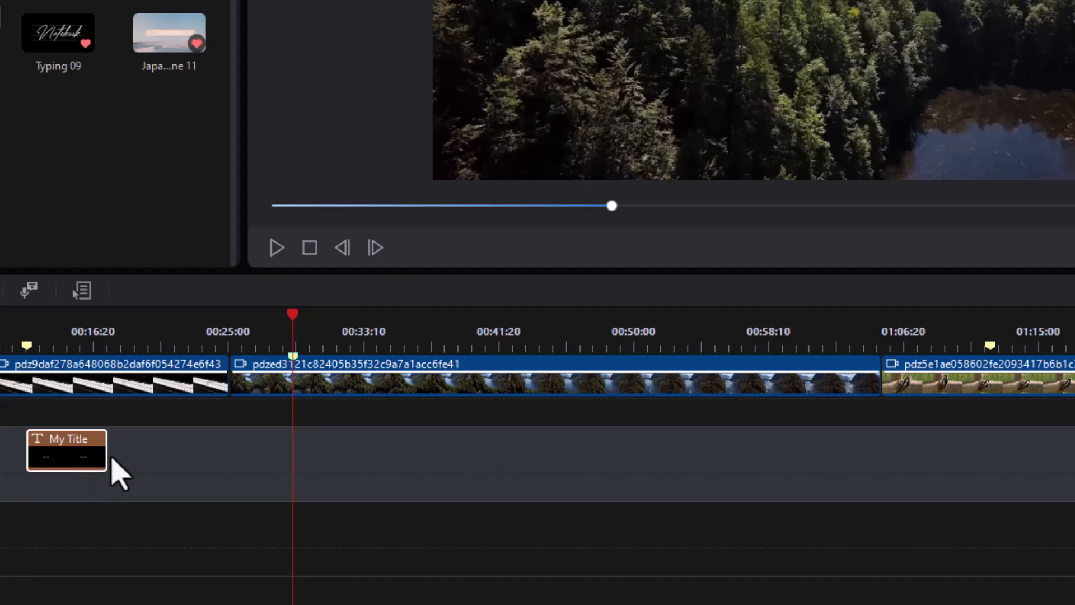
drag(100, 449, 984, 452)
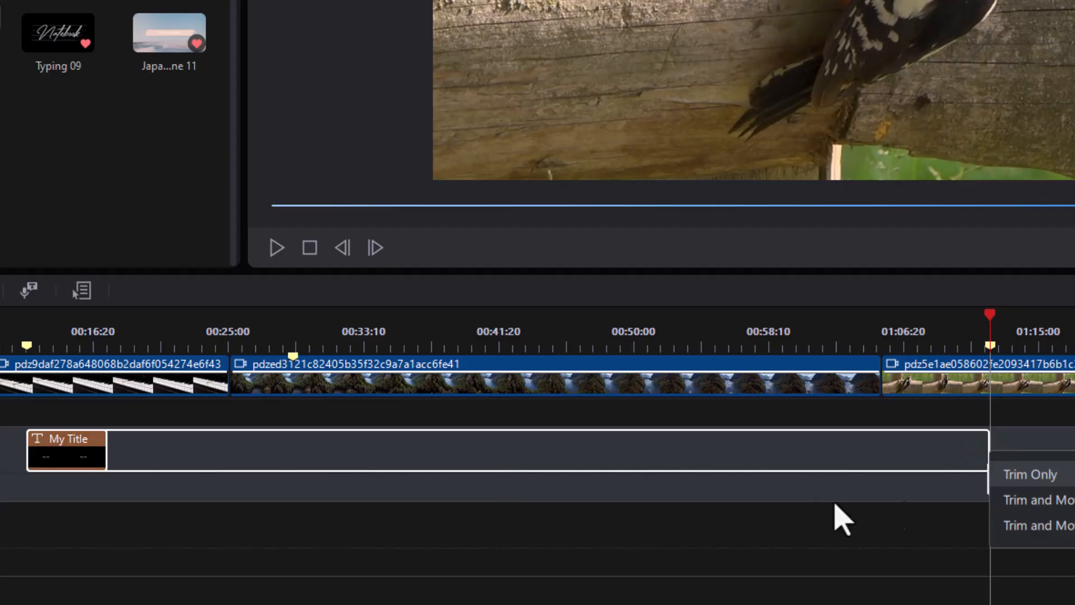
click(1050, 476)
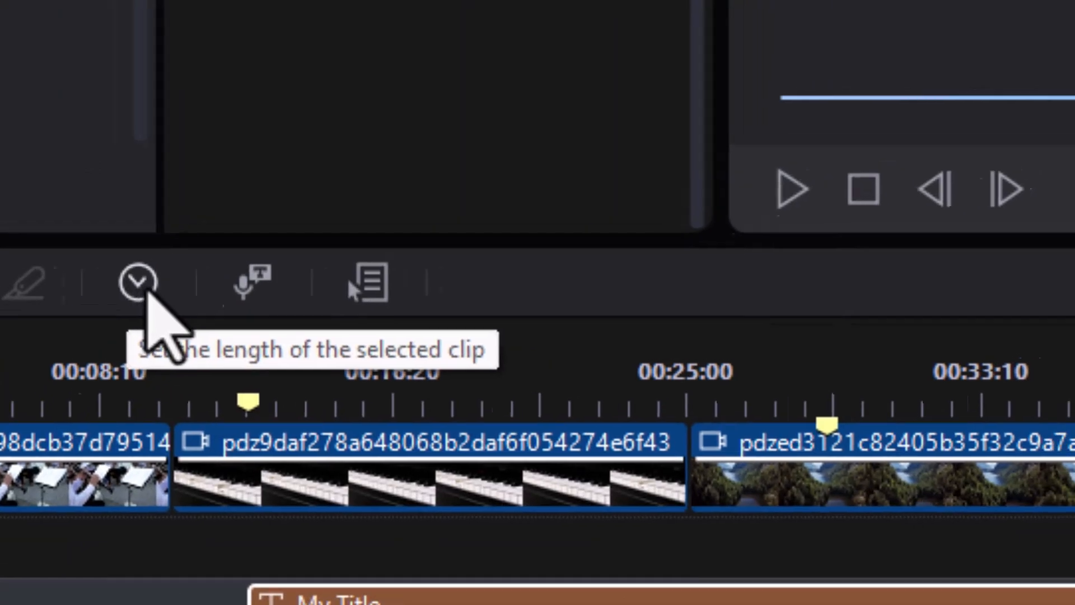
Check the duration of the title clip on track 2.
click(177, 275)
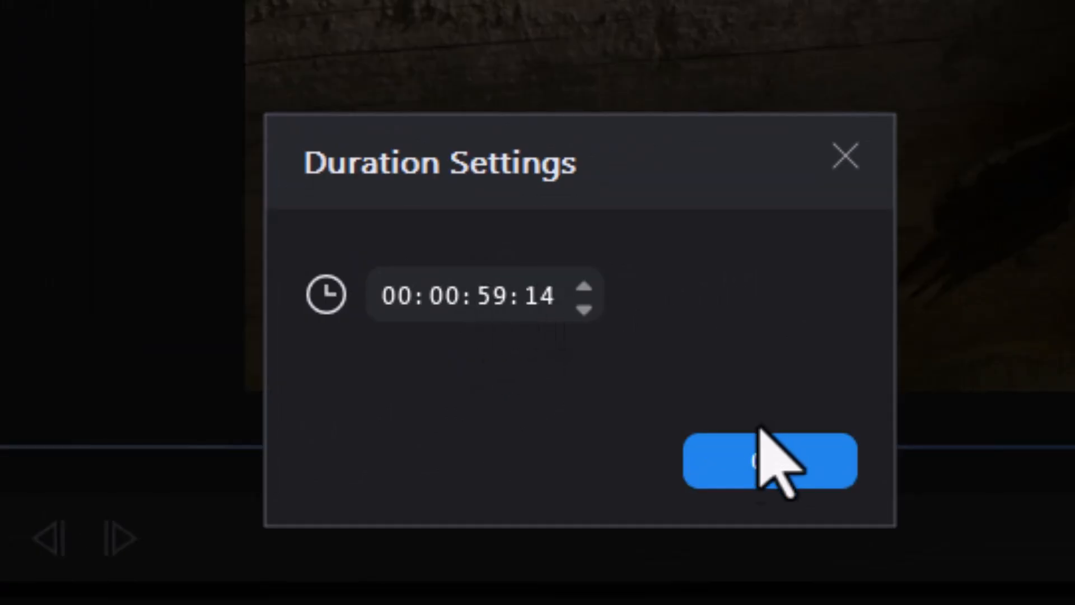
click(769, 469)
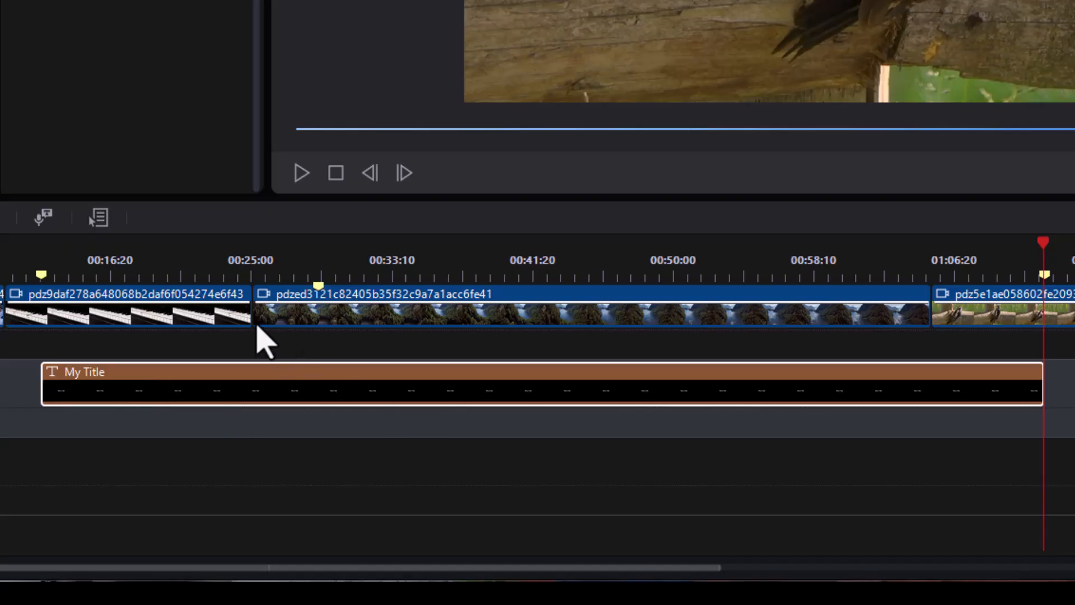
drag(48, 283, 42, 283)
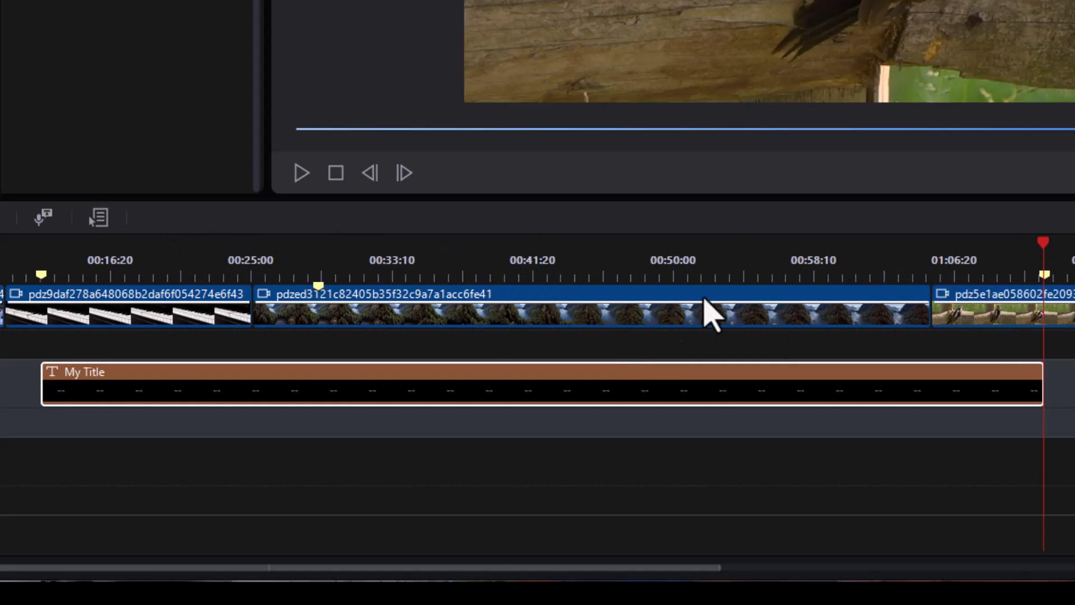
Add a clip marker at about 1:20 on the woodpecker clip, and remove that marker again.
click(973, 312)
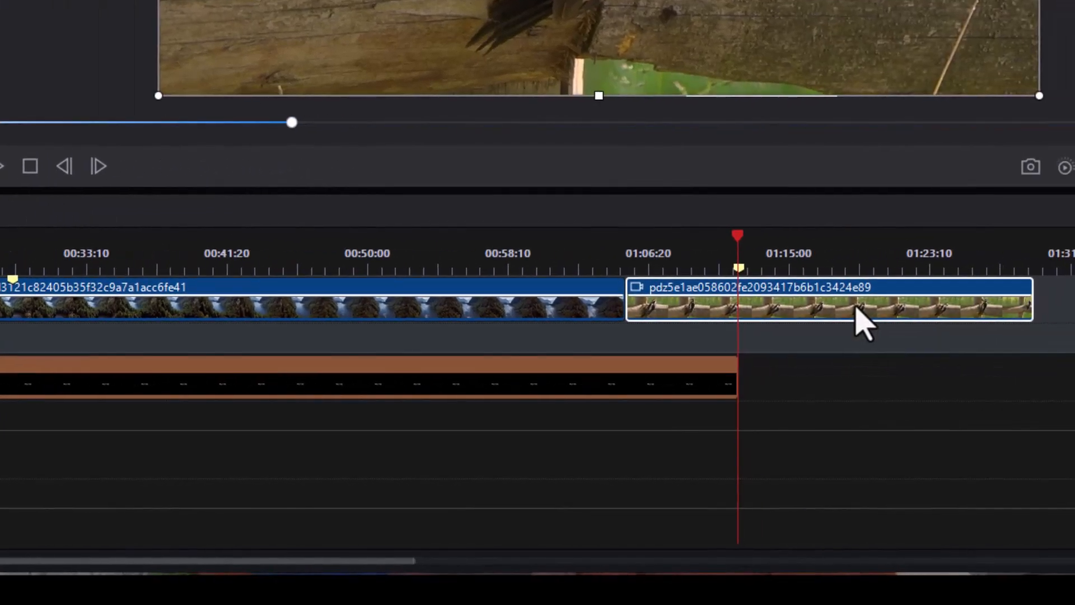
click(877, 246)
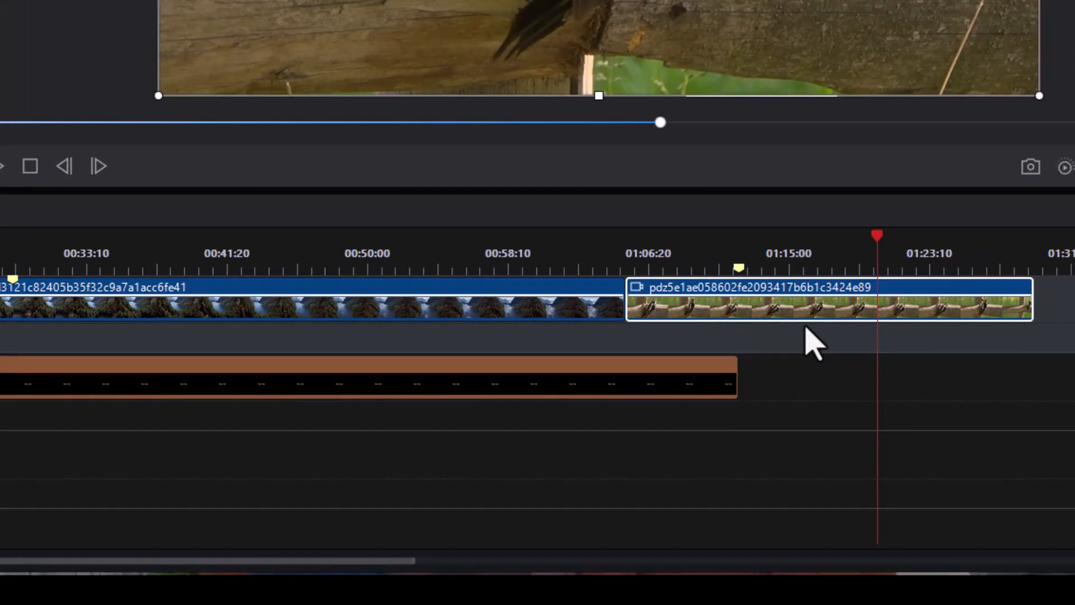
key(m)
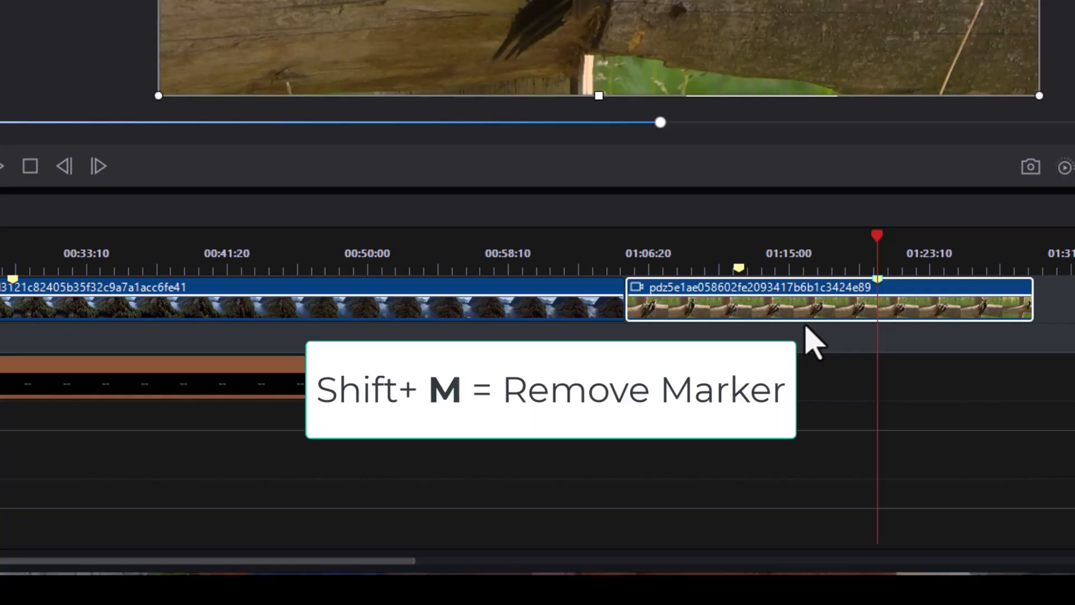
key(shift+m)
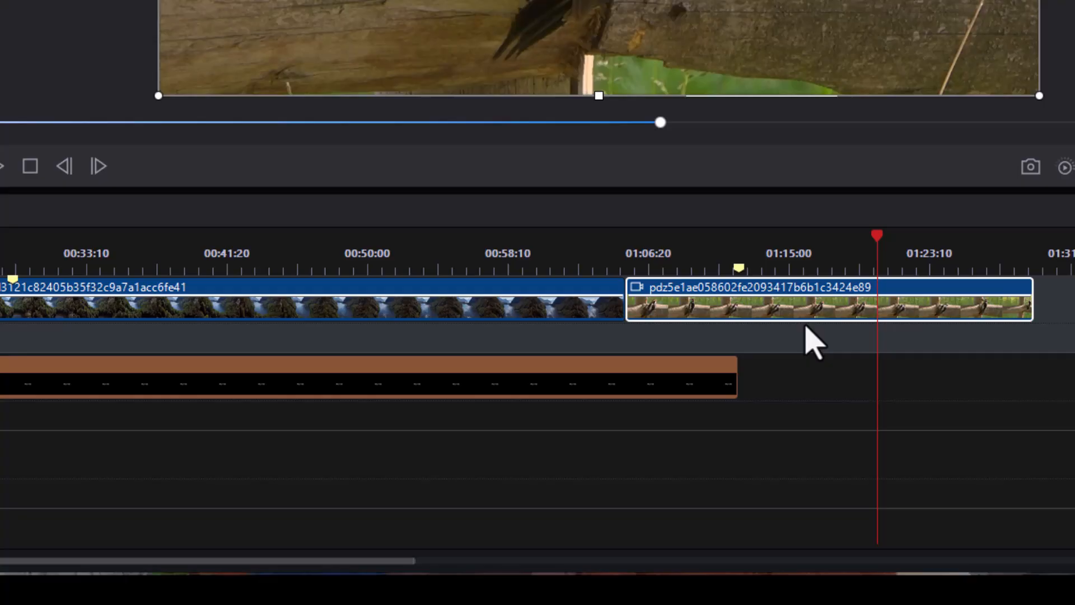
Switch to movie mode, add a timeline marker at the playhead, and delete it again.
key(Page_Down)
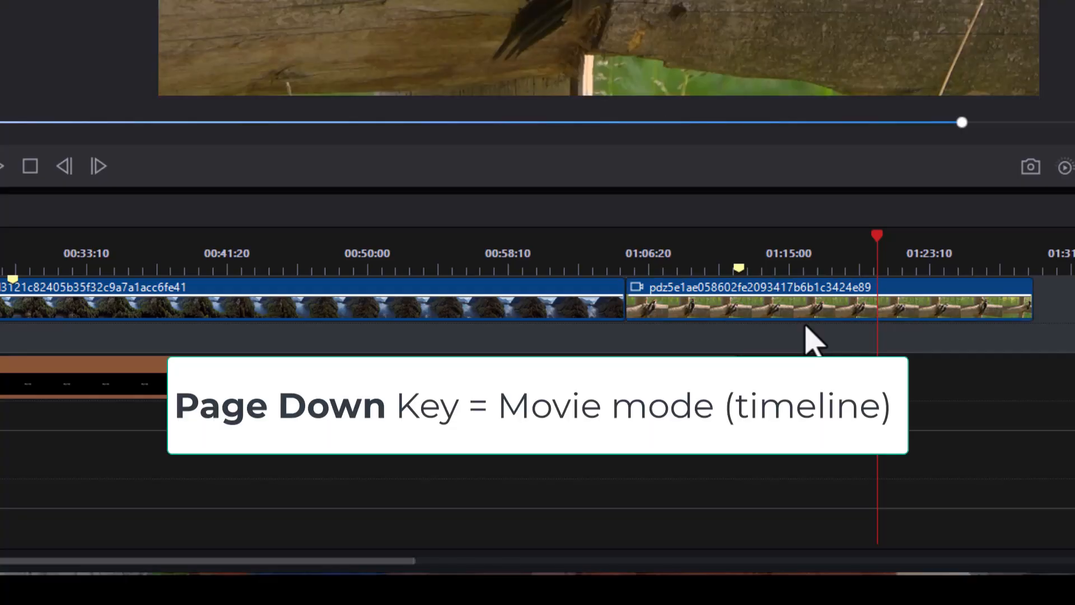
key(m)
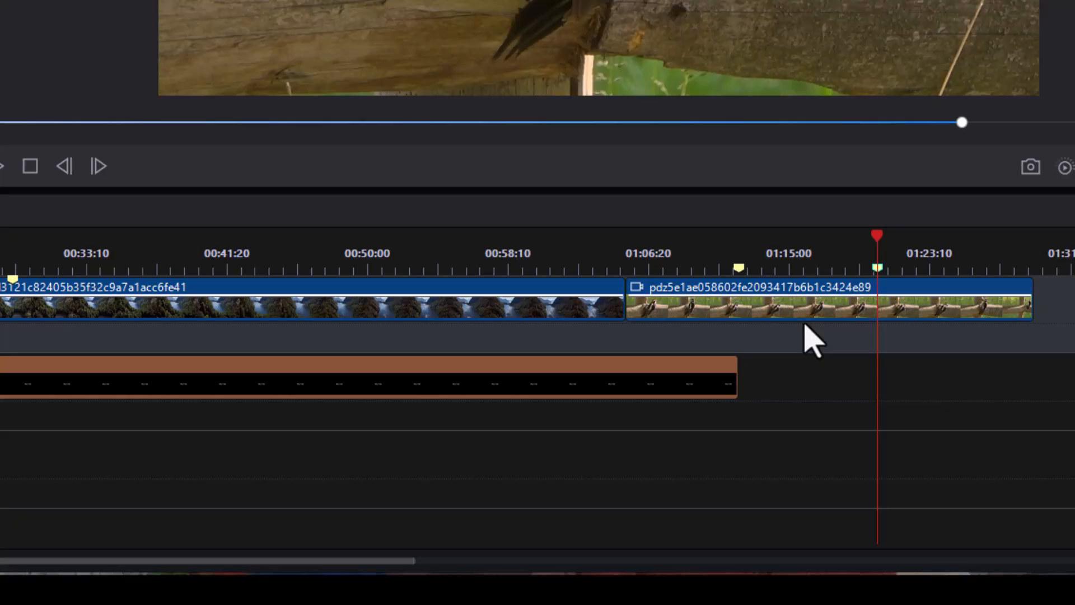
key(Delete)
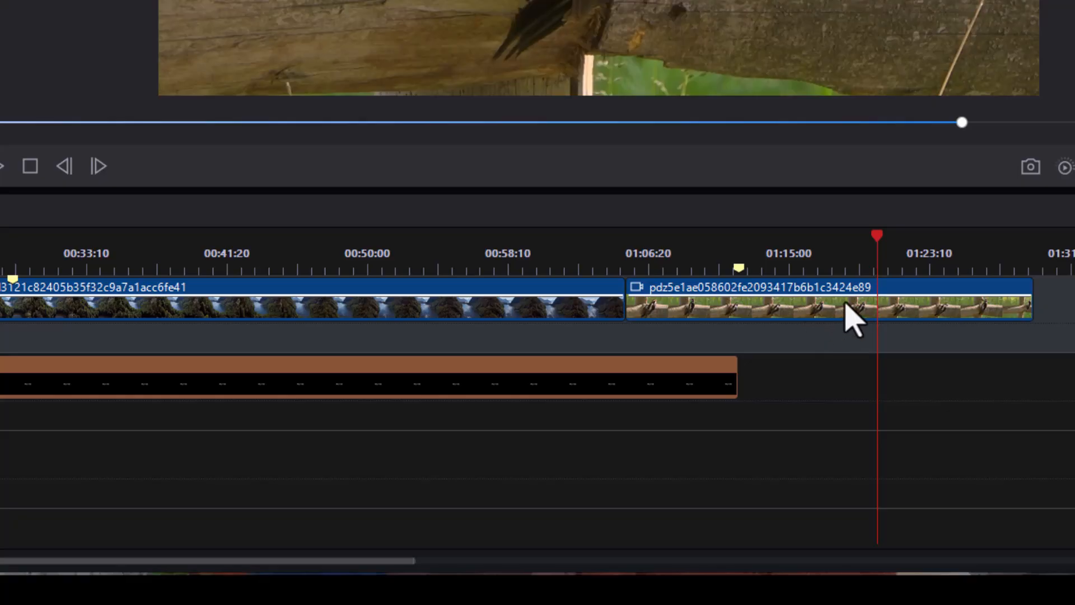
With no clip selected, remove all timeline markers at once.
click(845, 304)
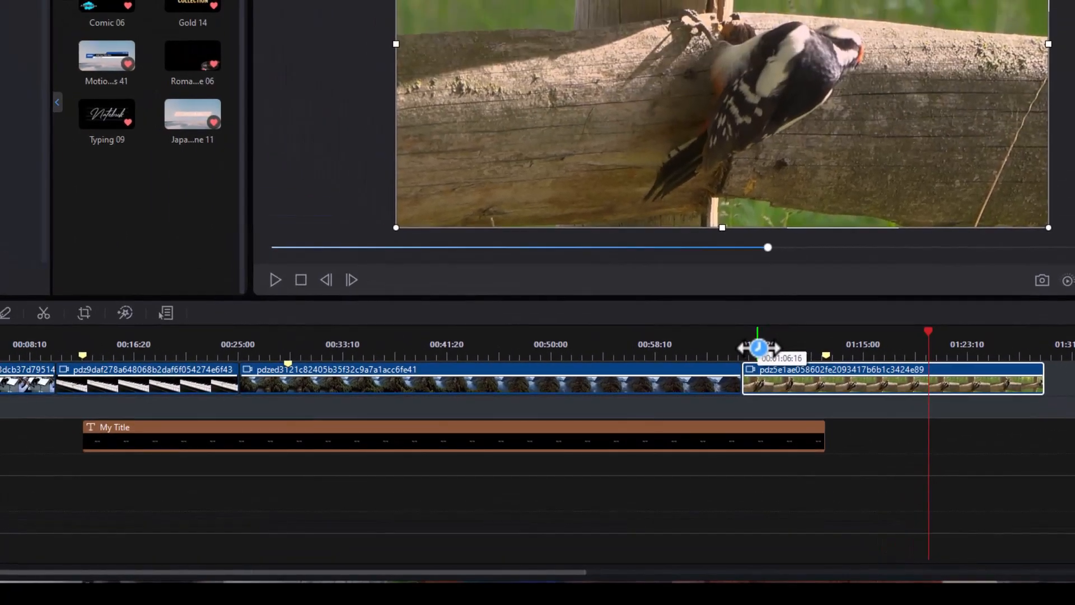
click(758, 347)
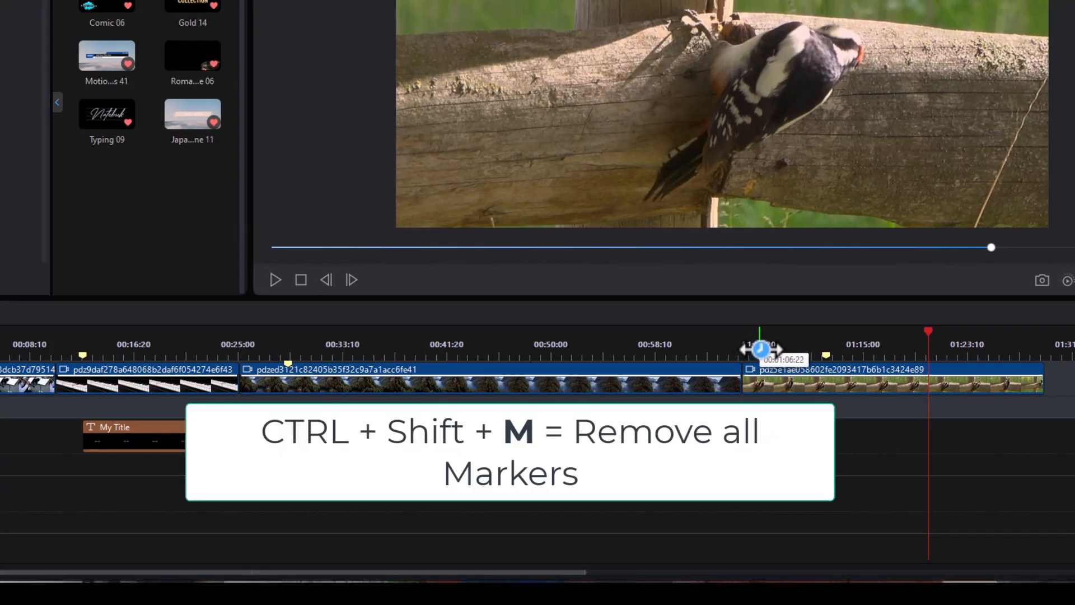
key(ctrl+shift+m)
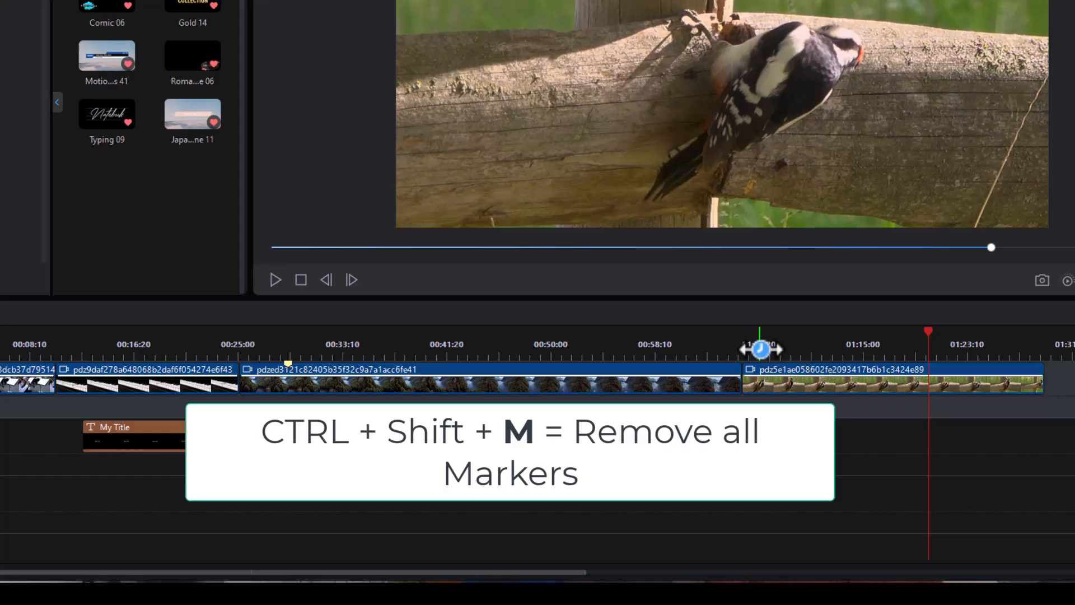
Add more clip markers to the forest lake clip at about 35, 45 and 53 seconds, and remove all of that clip's markers.
click(523, 382)
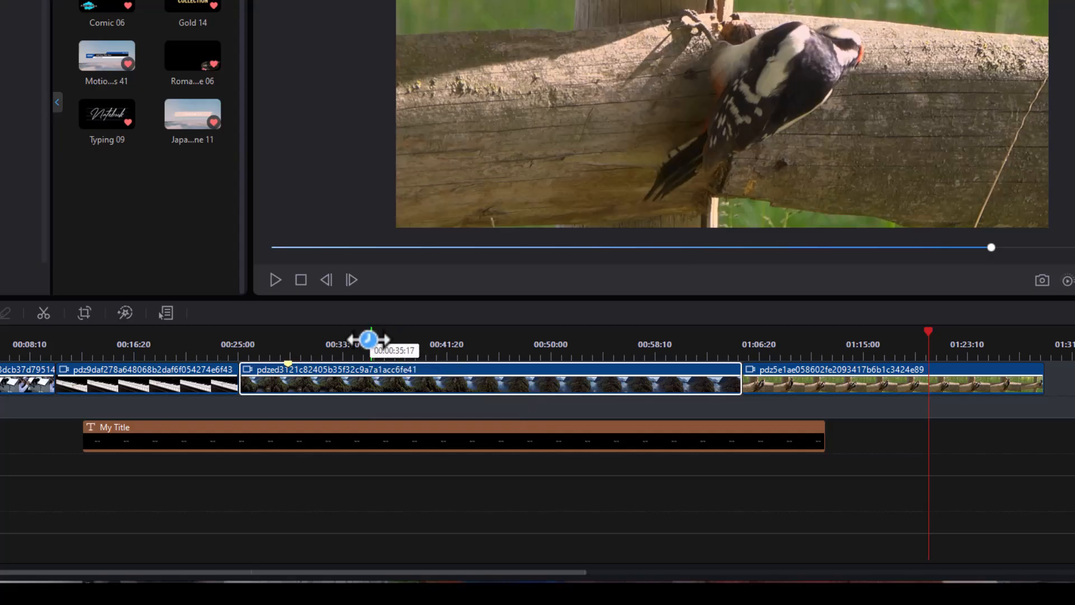
click(368, 339)
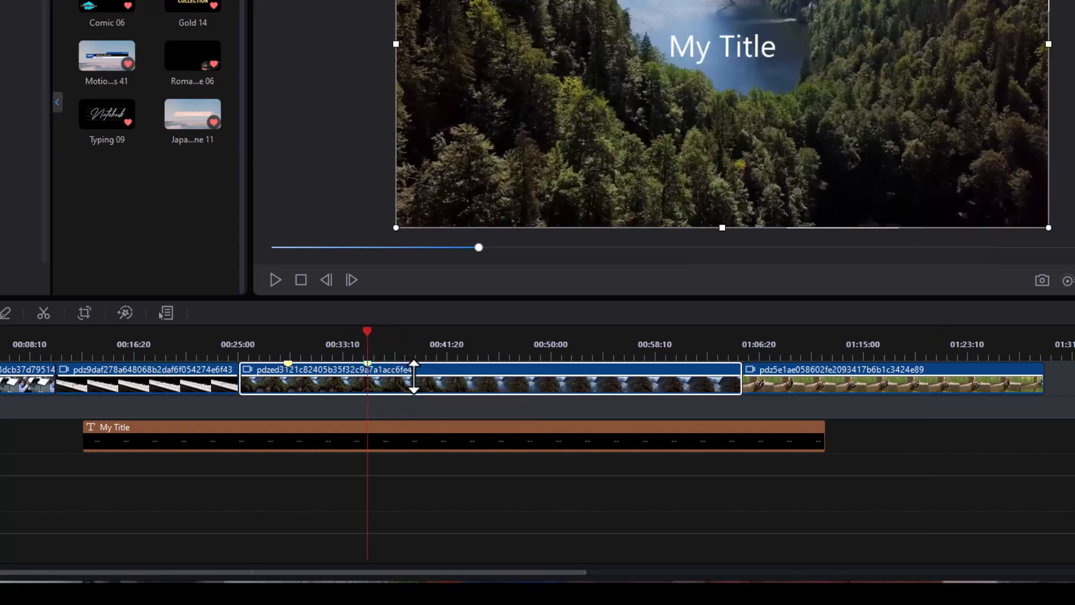
click(485, 344)
click(597, 344)
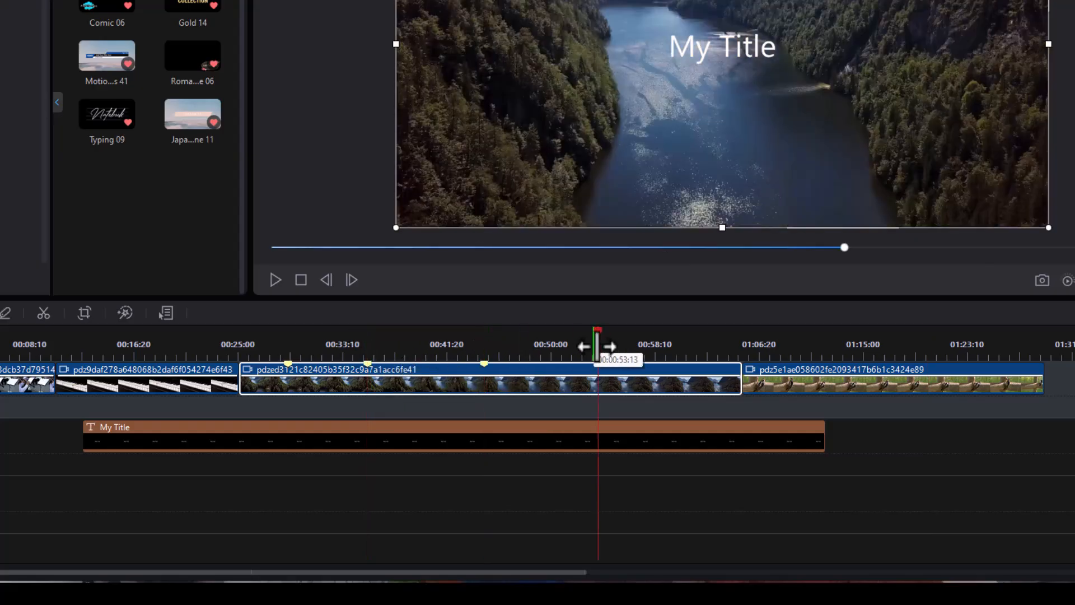
click(648, 345)
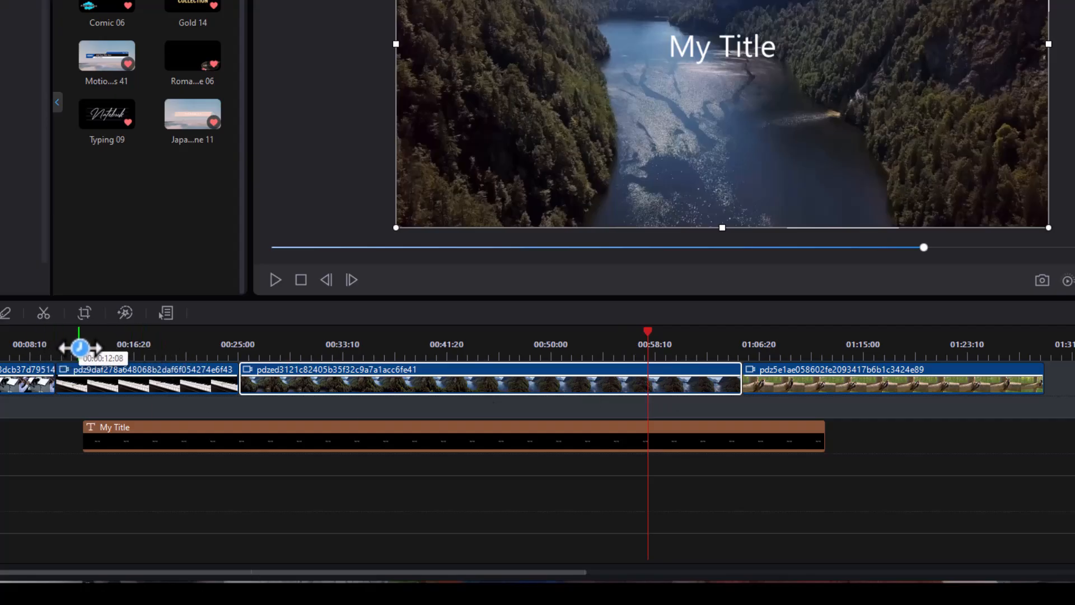
Add clip markers at about 12 seconds on the piano clip, 31 and 45 seconds on the lake clip, and 1:12 on the woodpecker clip.
click(80, 347)
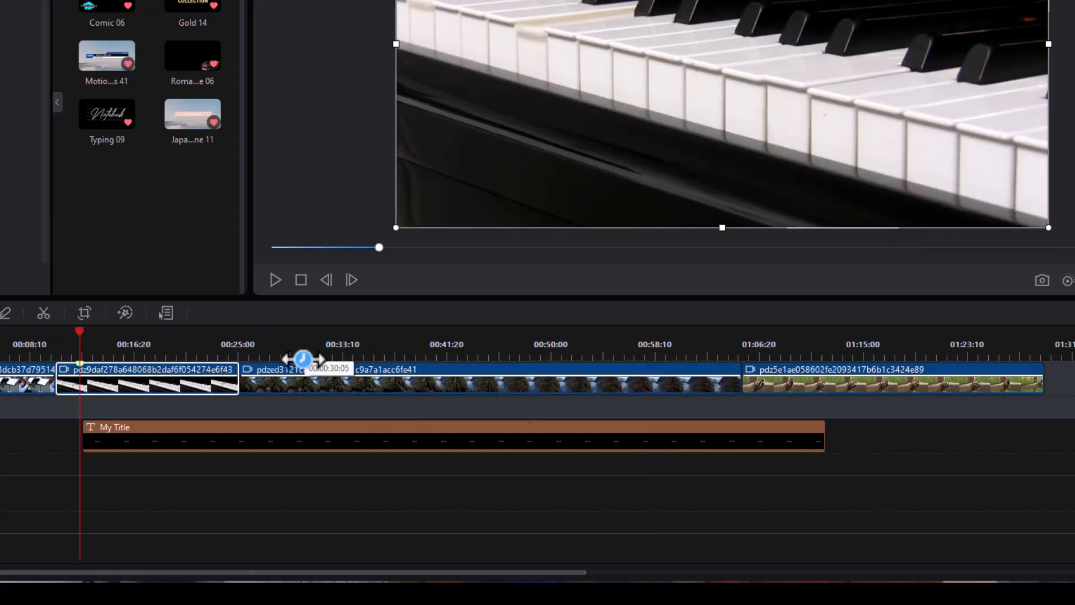
click(317, 348)
click(485, 346)
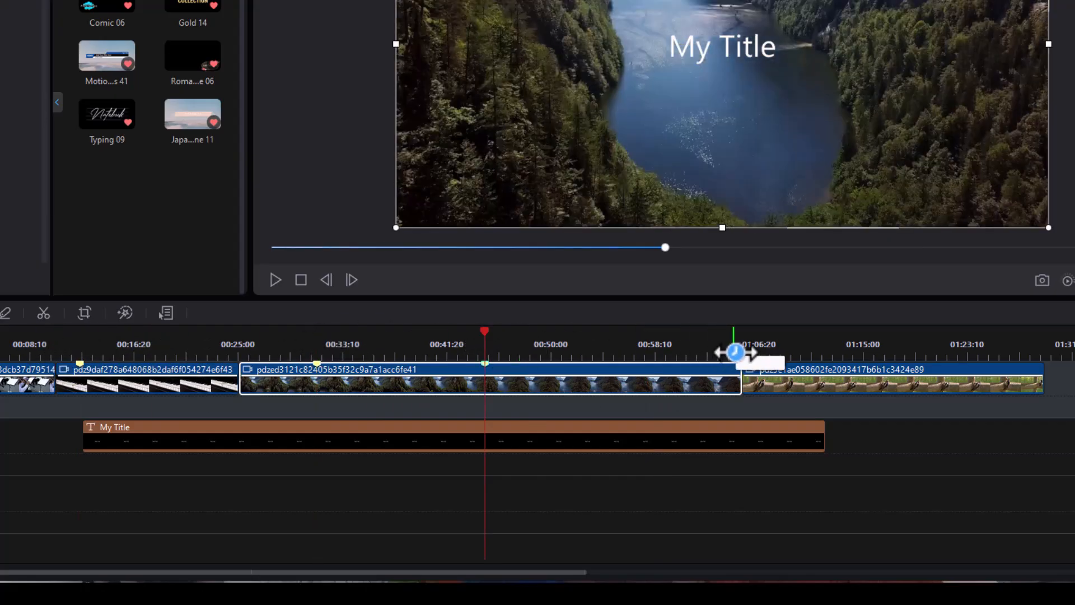
click(833, 348)
key(alt+m)
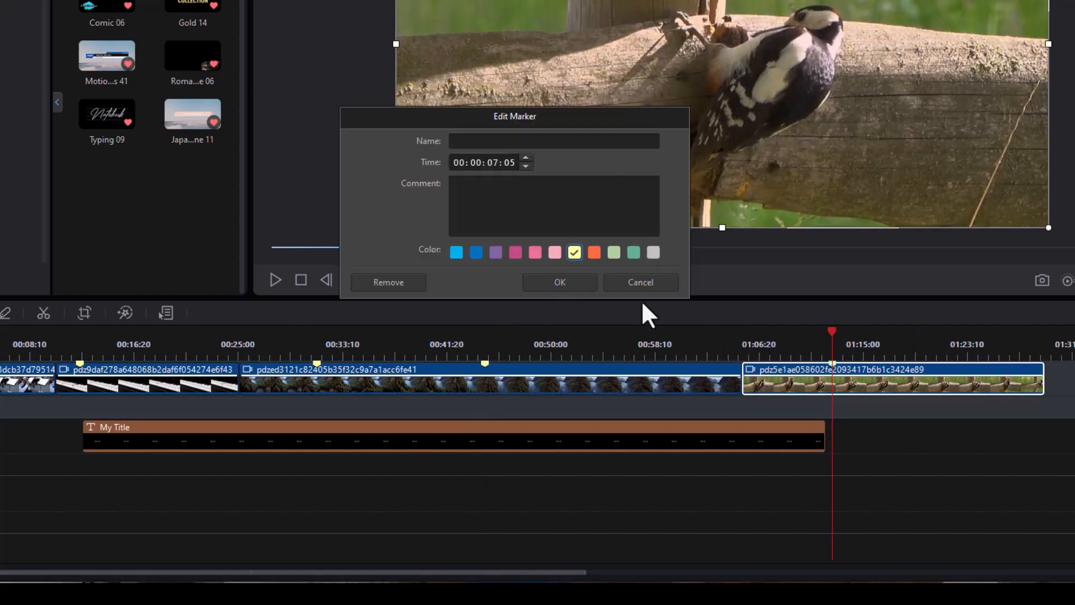
click(640, 285)
Move the playhead ahead of the first clip marker and jump forward marker by marker to the one on the woodpecker clip.
drag(77, 358, 157, 347)
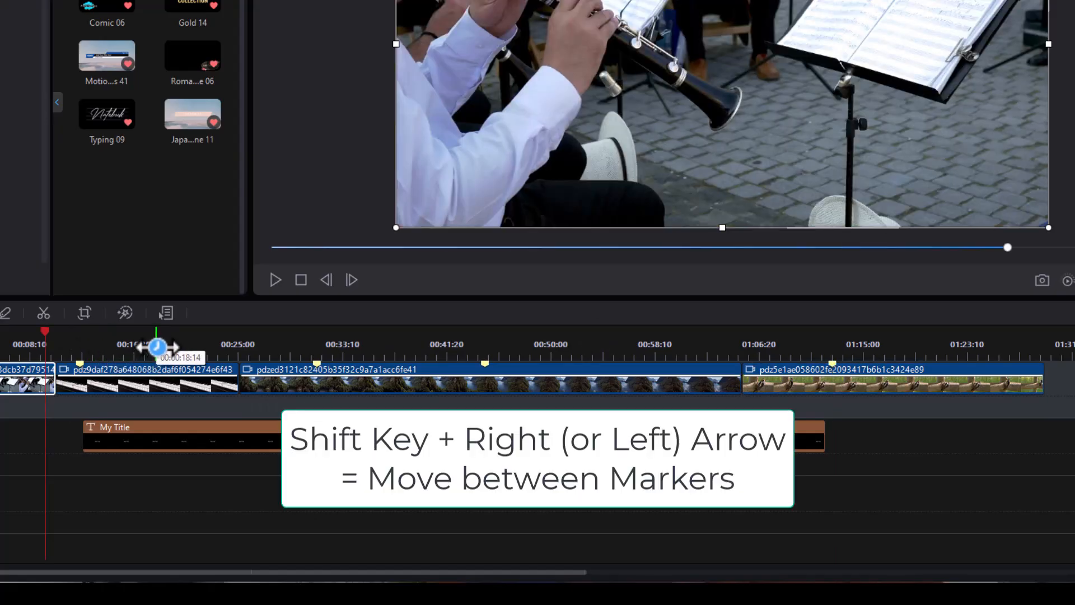
key(shift+Right)
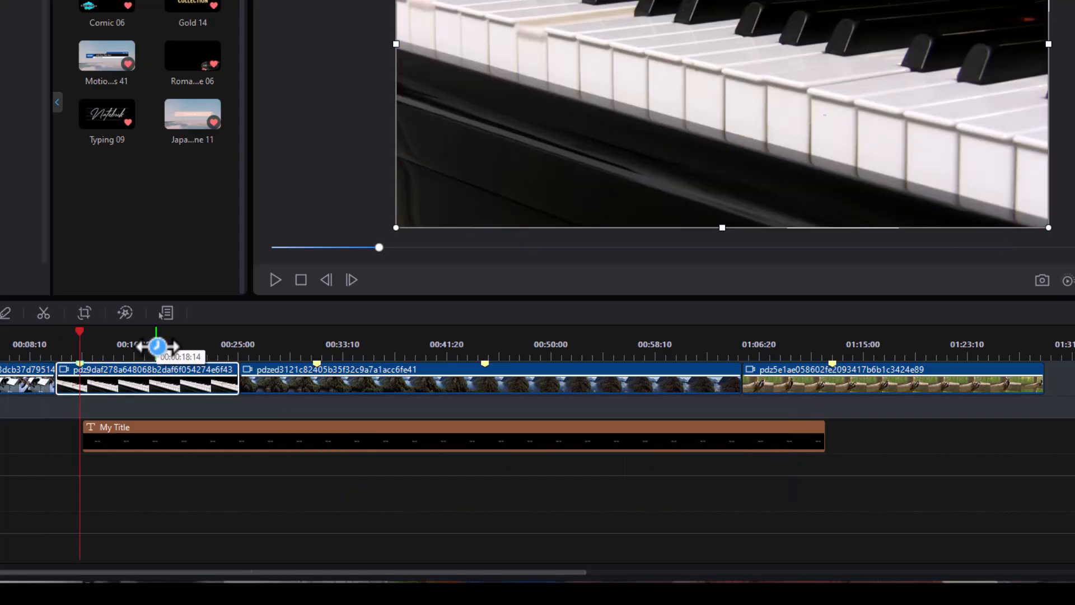
key(shift+Right)
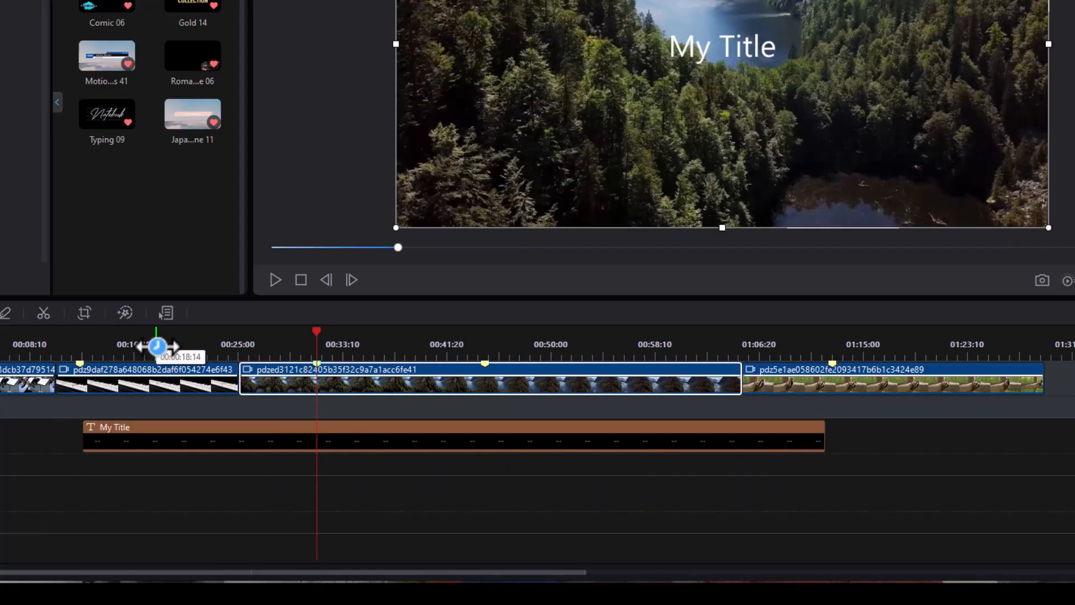
key(shift+Right)
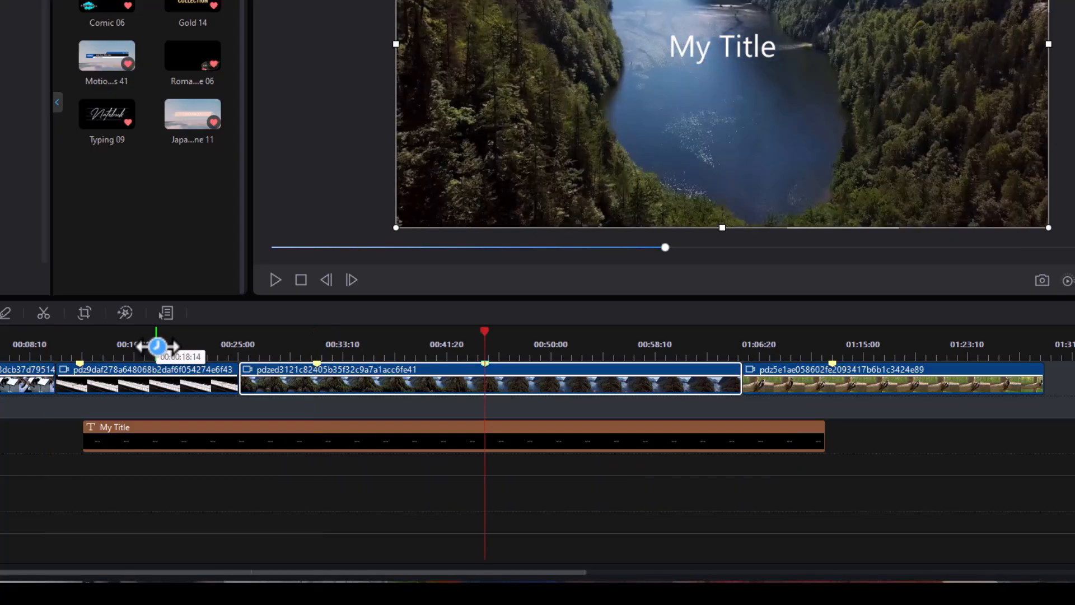
key(shift+Right)
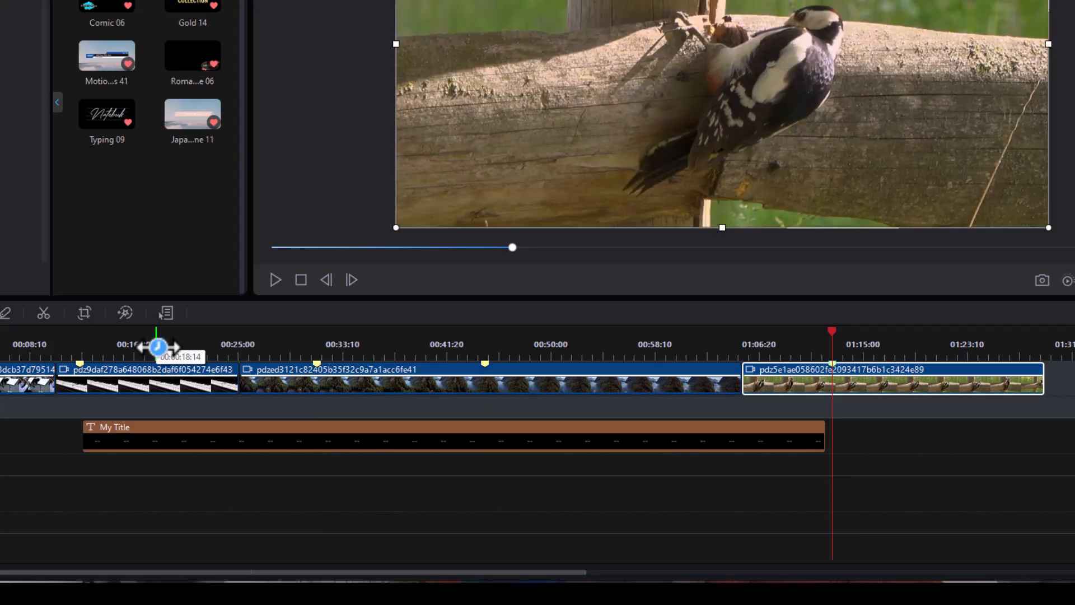
With no clip selected, add timeline markers at about 55 seconds and about 21 seconds.
click(782, 379)
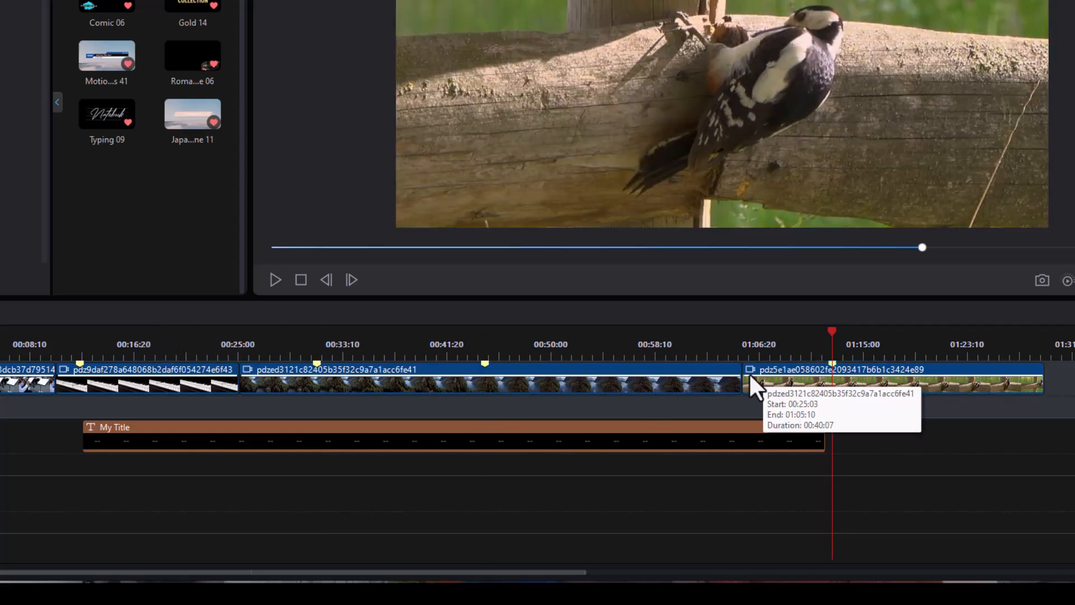
click(621, 342)
drag(621, 341, 187, 339)
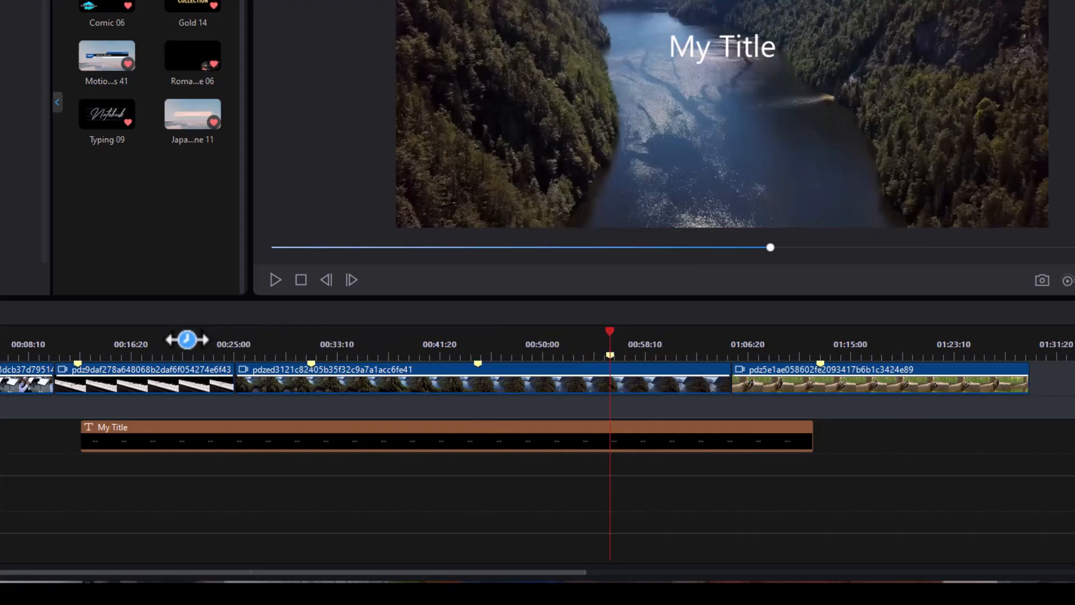
click(189, 339)
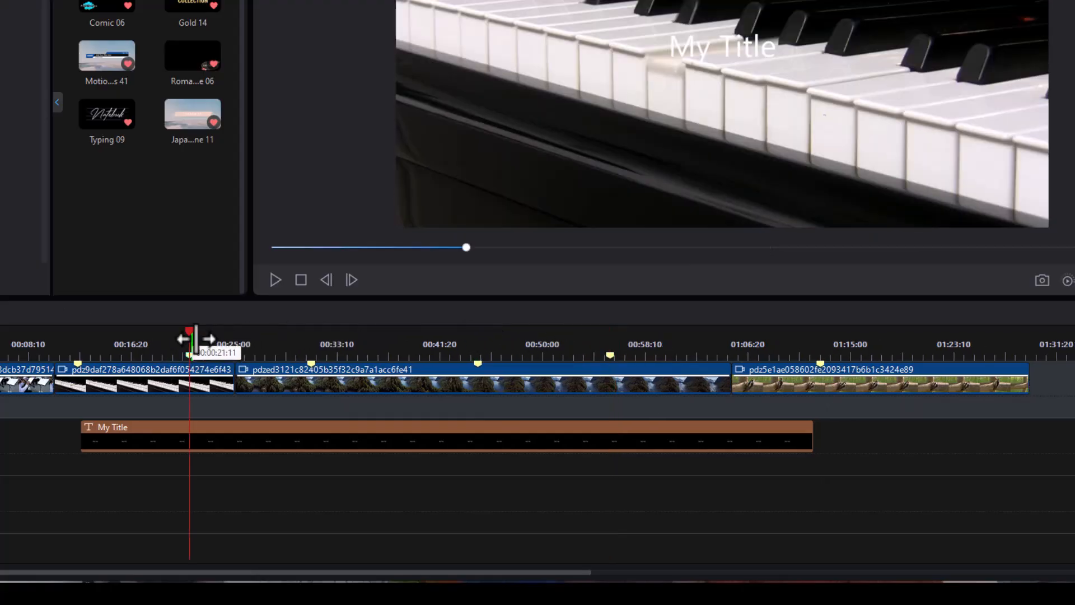
Place the playhead at about 8 seconds and jump forward through all timeline and clip markers to the one on the woodpecker clip.
click(18, 343)
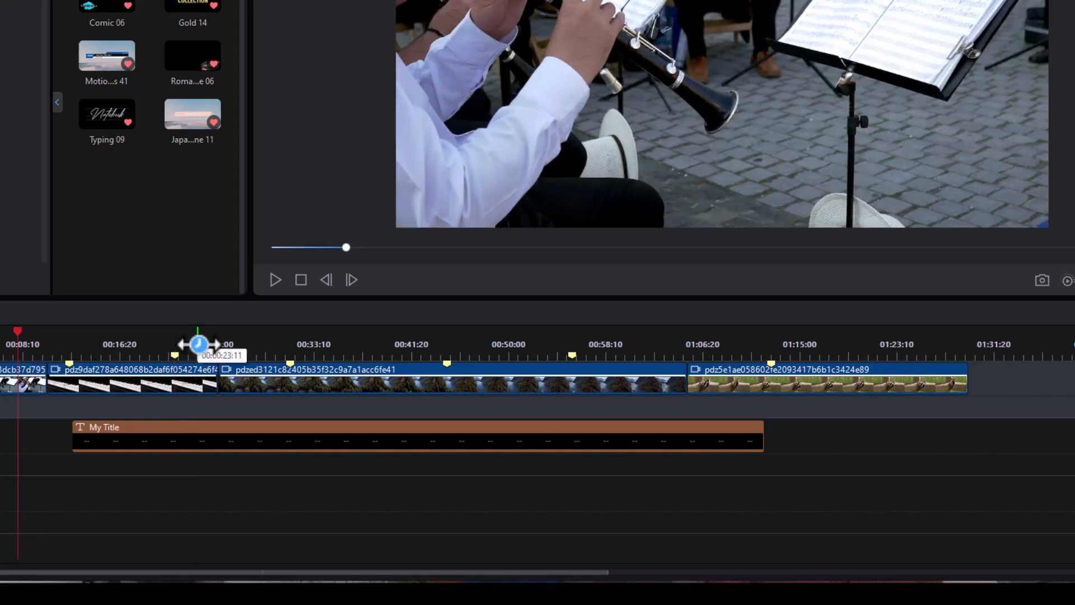
key(shift+m)
key(shift+m)
key(shift+m)
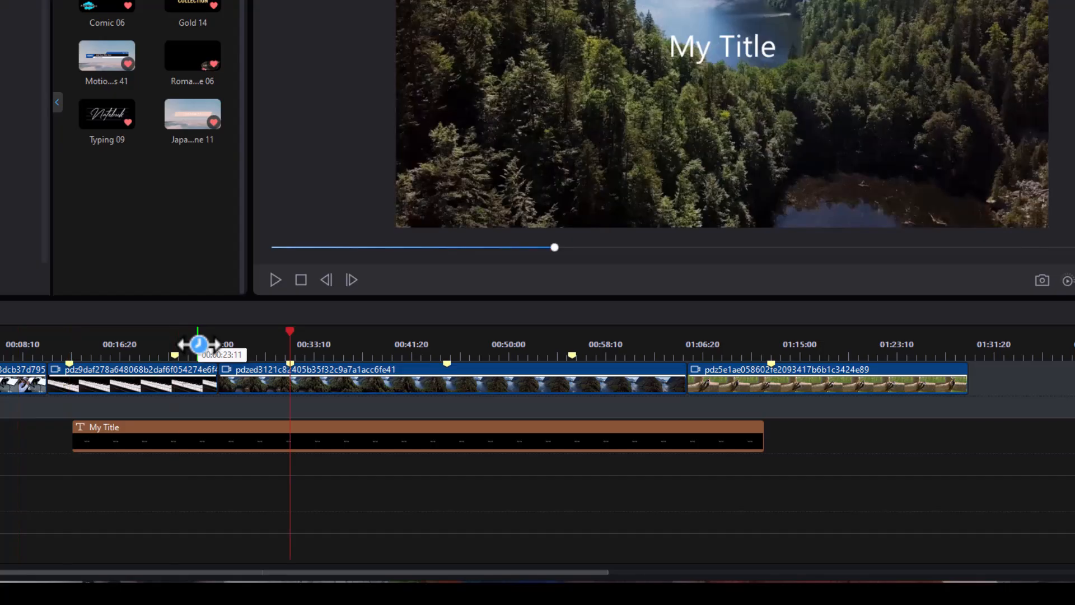
key(shift+m)
key(shift+m)
key(shift+m)
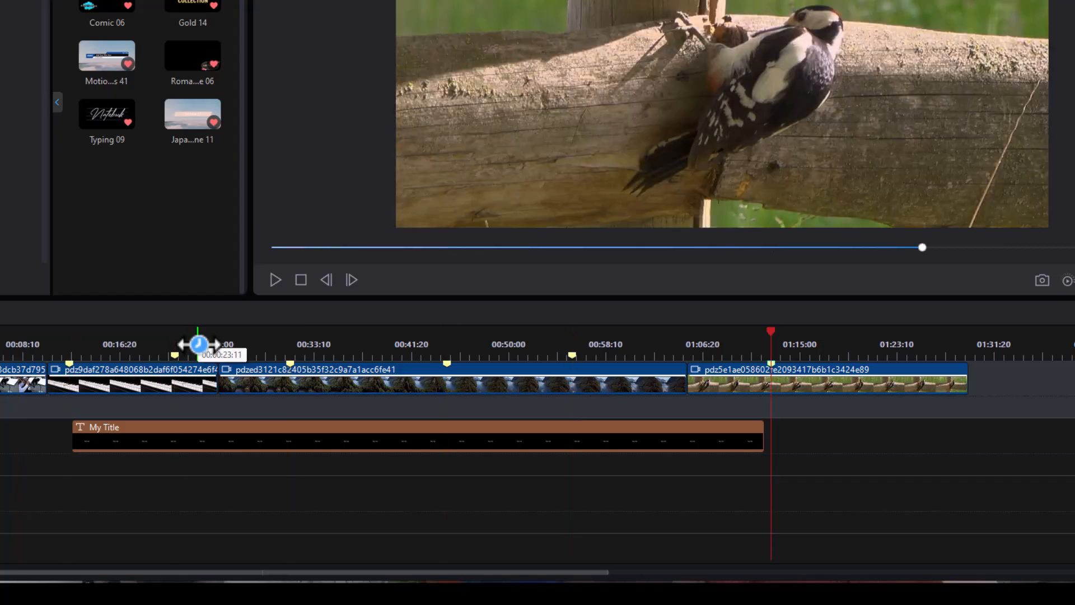
Jump back marker by marker to the lake clip's first marker at about 31 seconds, and remove all timeline markers.
key(ctrl+shift+m)
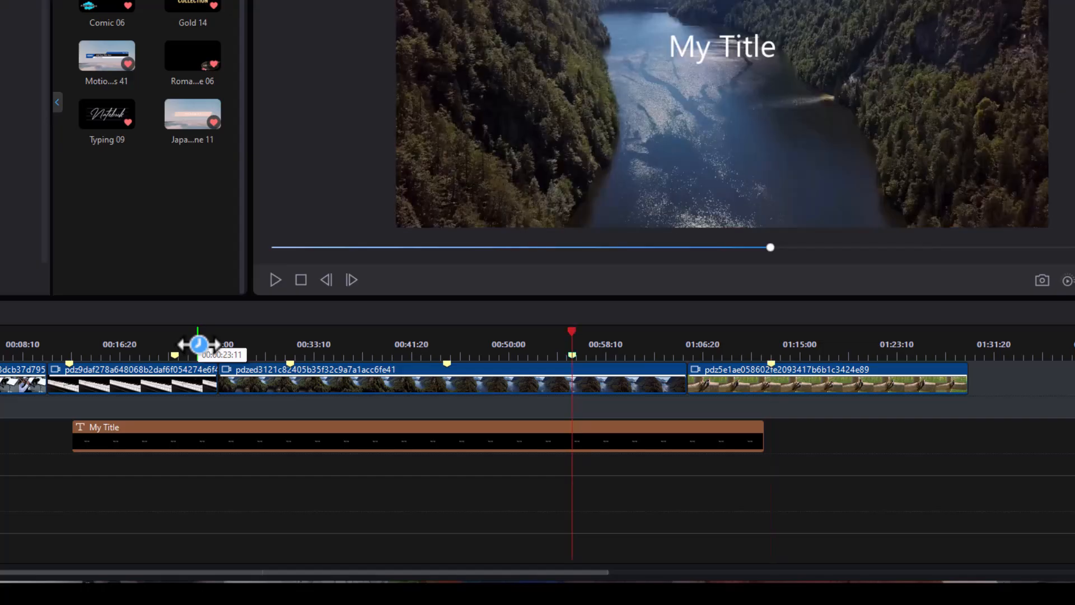
key(ctrl+shift+m)
key(ctrl+shift+m)
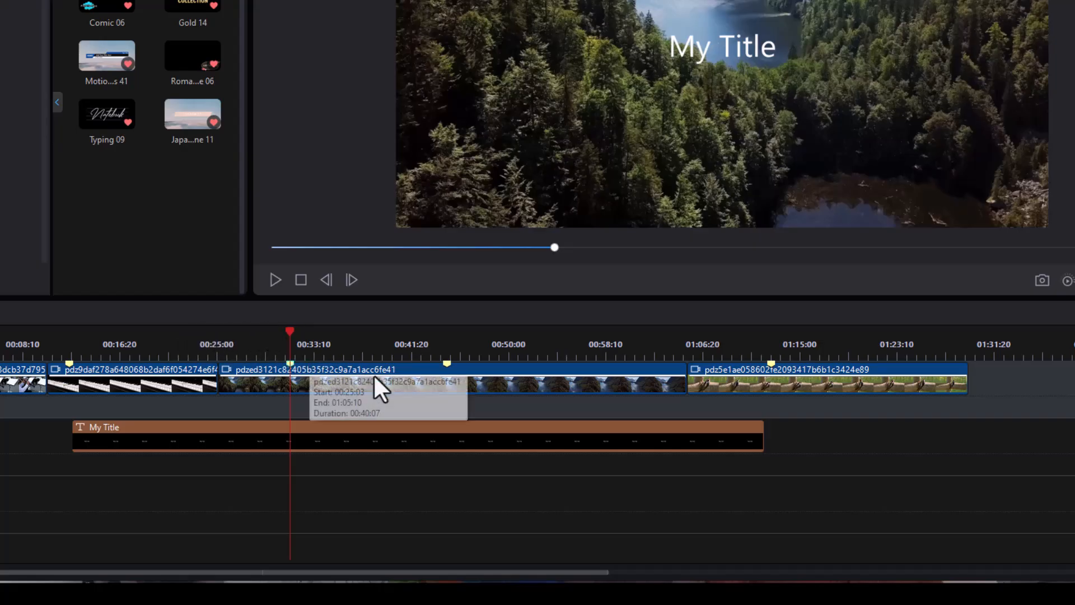
Remove all clip markers from the lake clip and select the woodpecker clip.
click(401, 376)
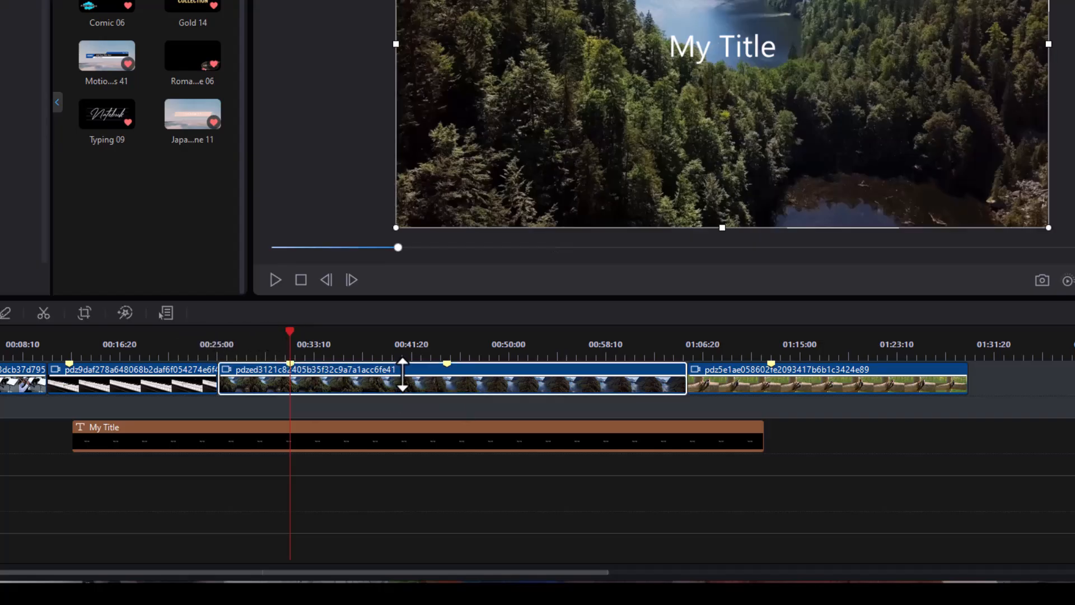
click(714, 371)
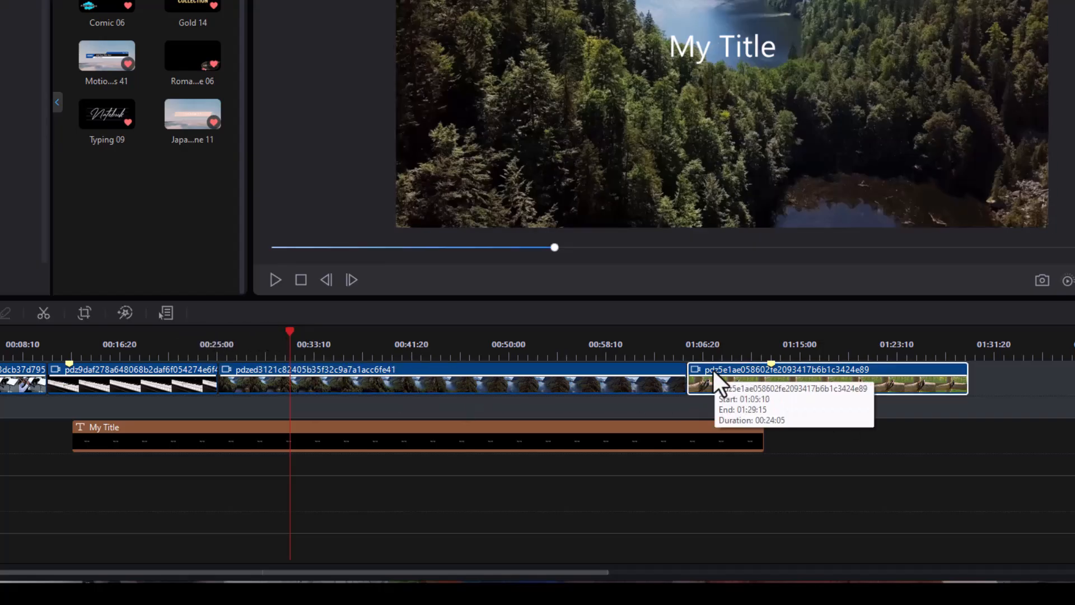